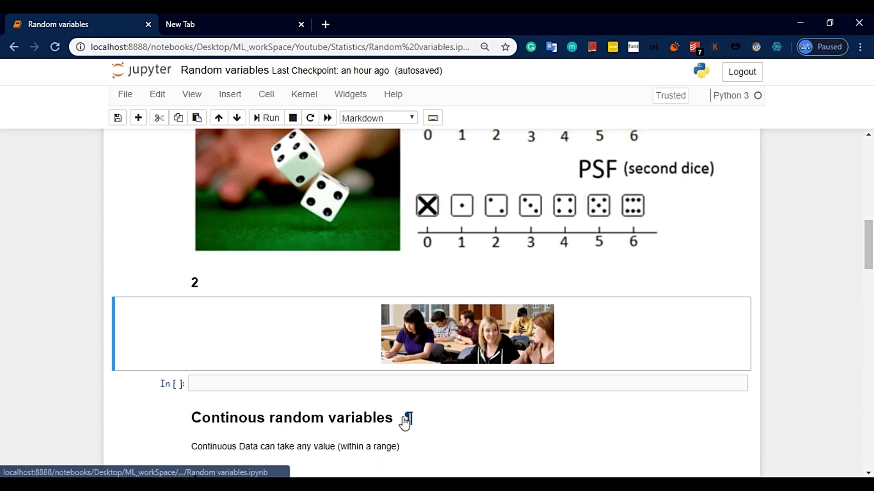
Step: Read the definition under "Continous random variables" and examine its first example, the picture of the dog on a bicycle
scroll(402, 419, down, 1)
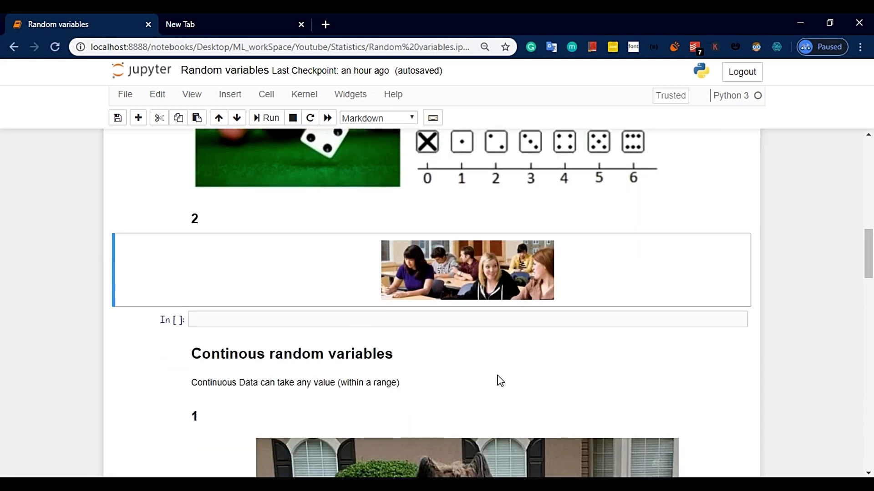
scroll(499, 380, down, 1)
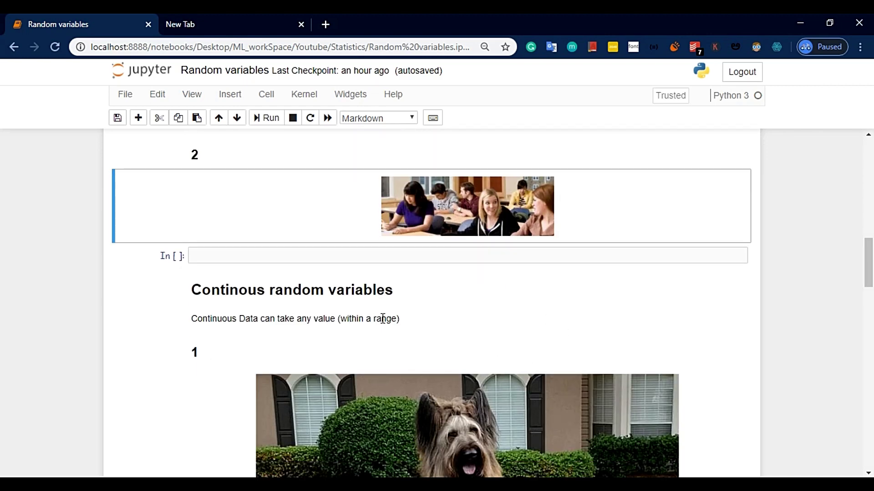
scroll(443, 226, up, 2)
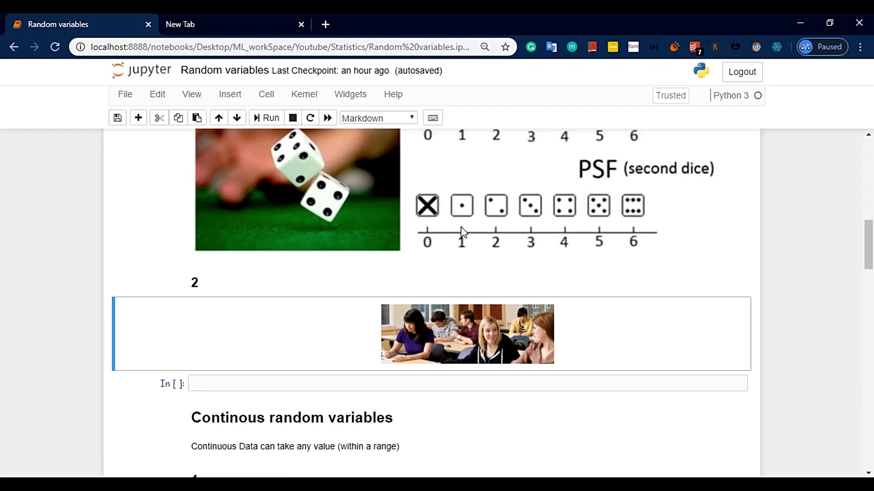
scroll(463, 232, down, 2)
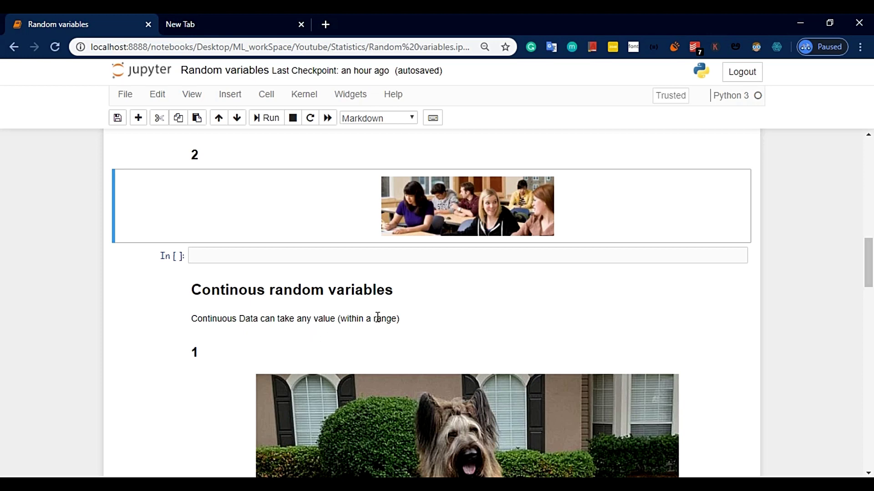
scroll(378, 317, down, 4)
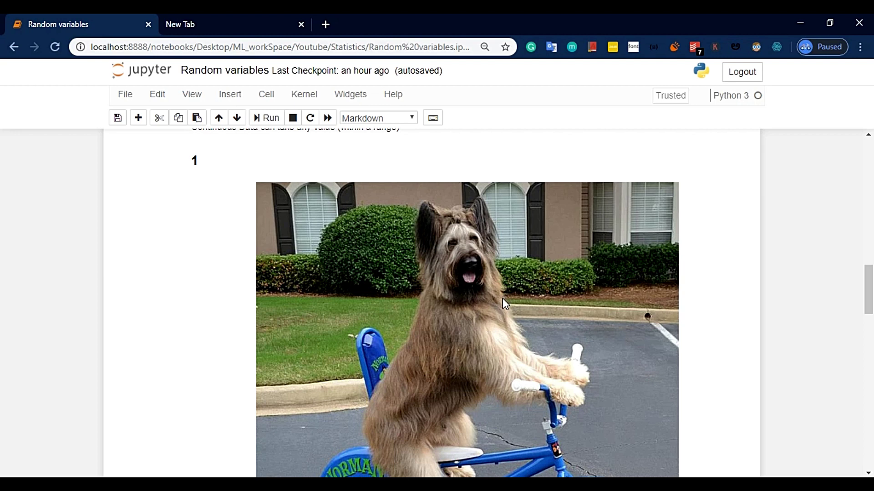
scroll(478, 304, down, 1)
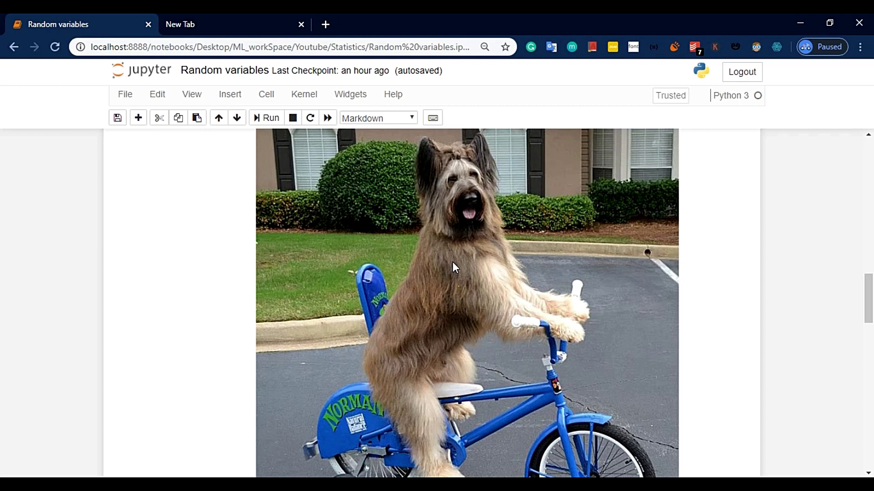
scroll(459, 262, up, 1)
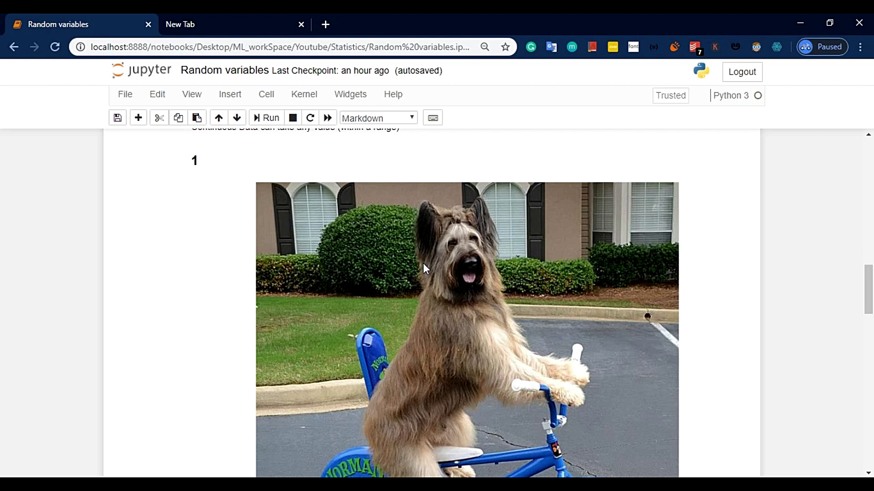
scroll(423, 264, down, 1)
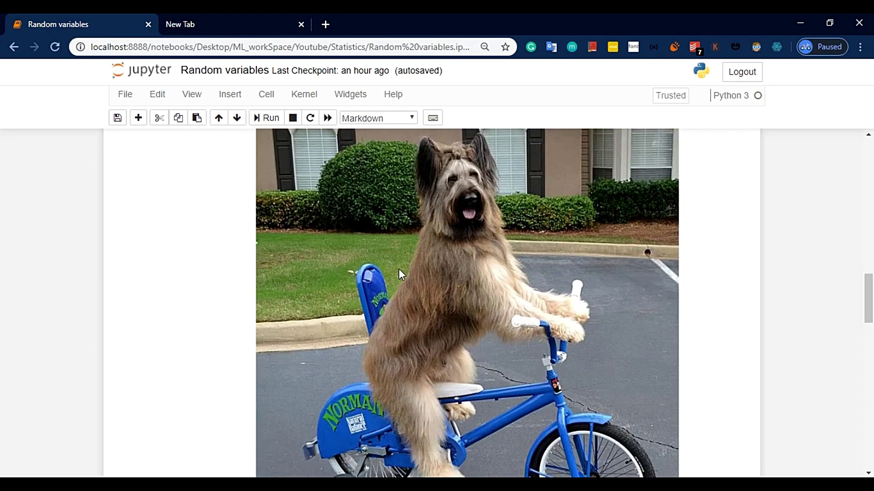
scroll(483, 220, down, 1)
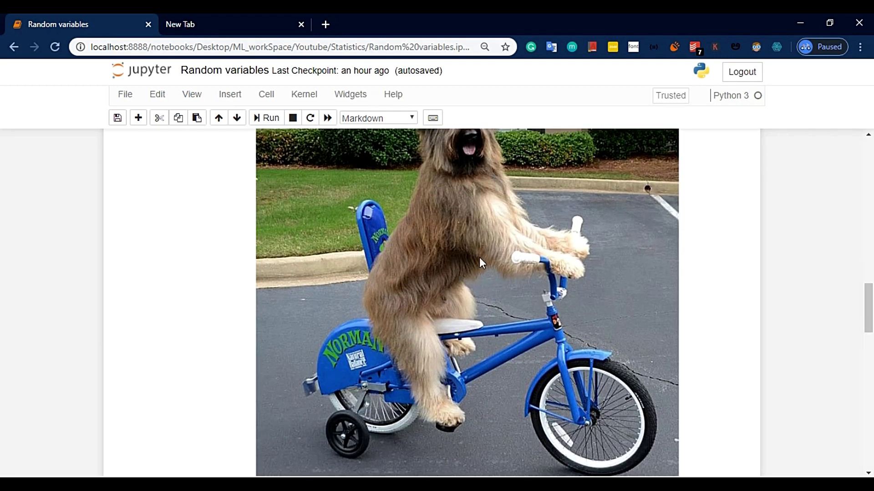
scroll(563, 212, up, 1)
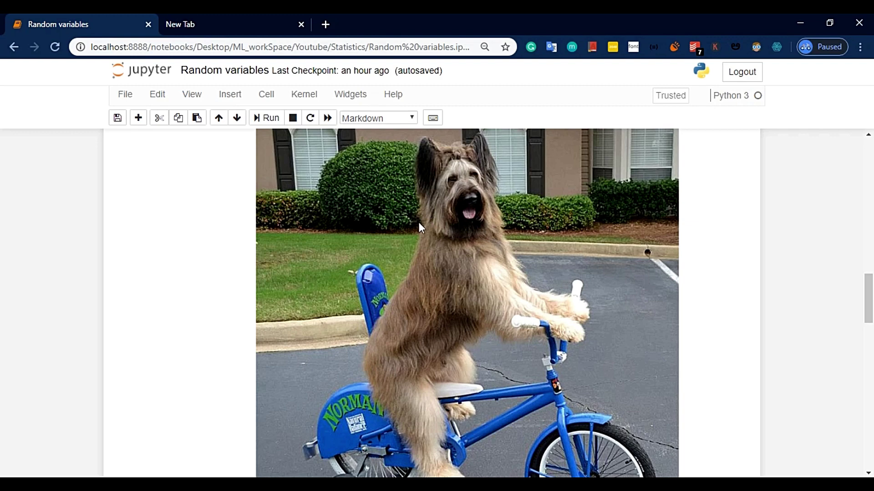
scroll(451, 223, up, 3)
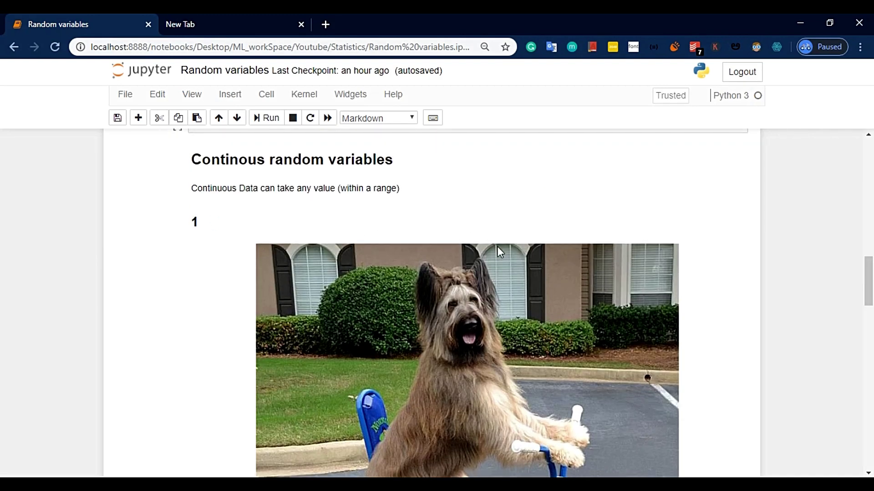
Step: Examine the height picture in the second continuous example and compare it with the Discrete random variable section
scroll(498, 250, down, 3)
scroll(499, 252, down, 5)
scroll(499, 250, down, 3)
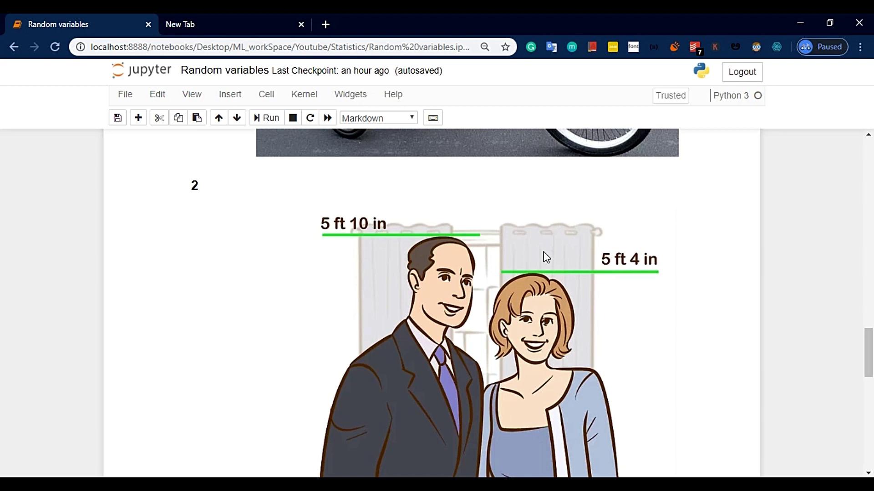
scroll(628, 268, down, 1)
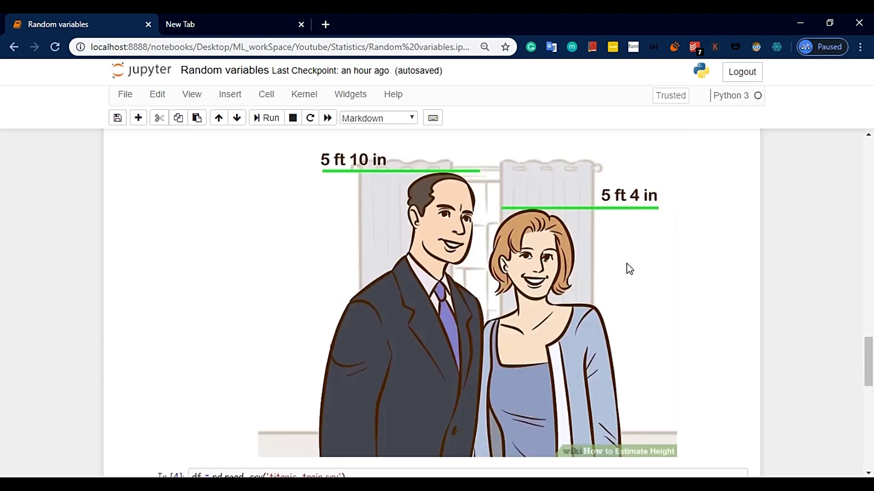
scroll(536, 272, up, 2)
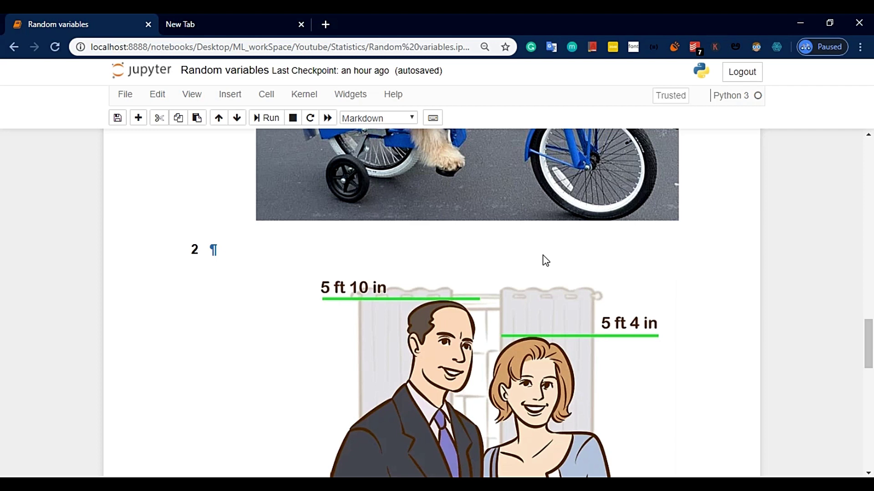
scroll(545, 260, down, 1)
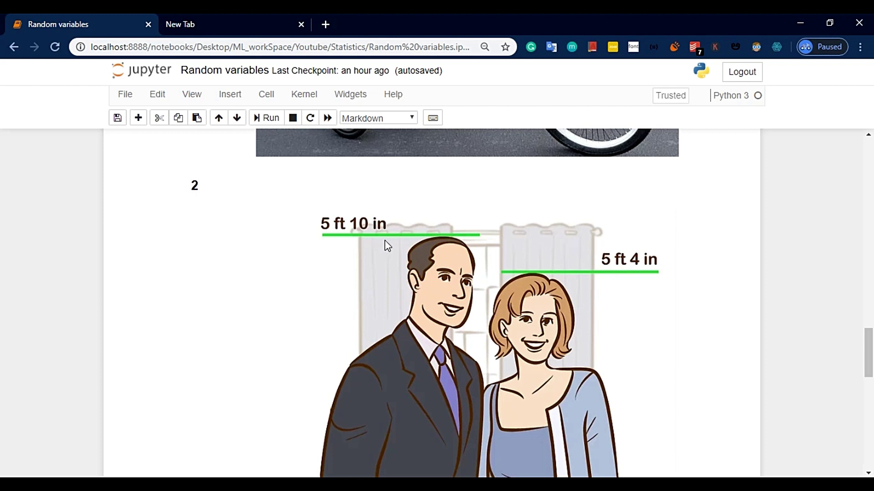
scroll(388, 241, down, 2)
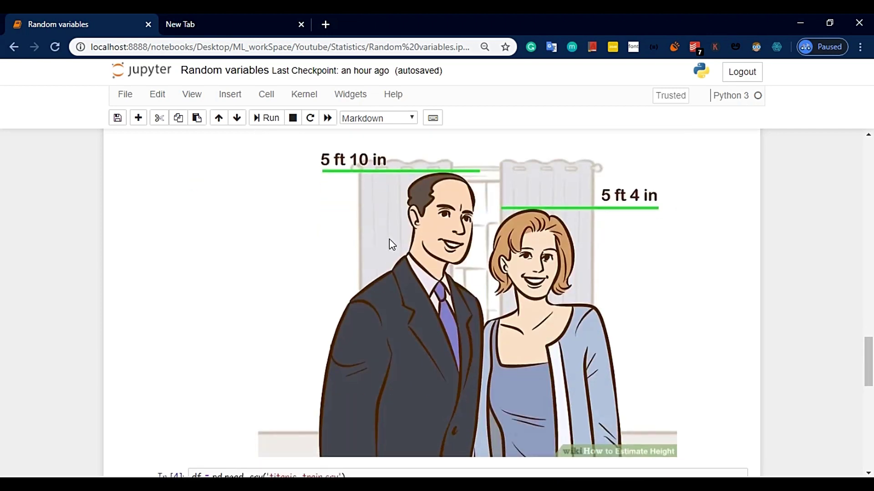
scroll(391, 238, up, 6)
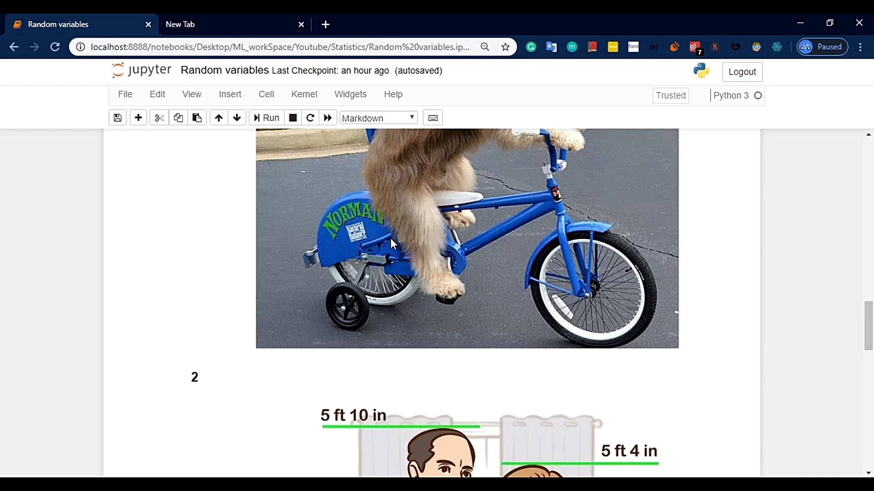
scroll(391, 239, up, 18)
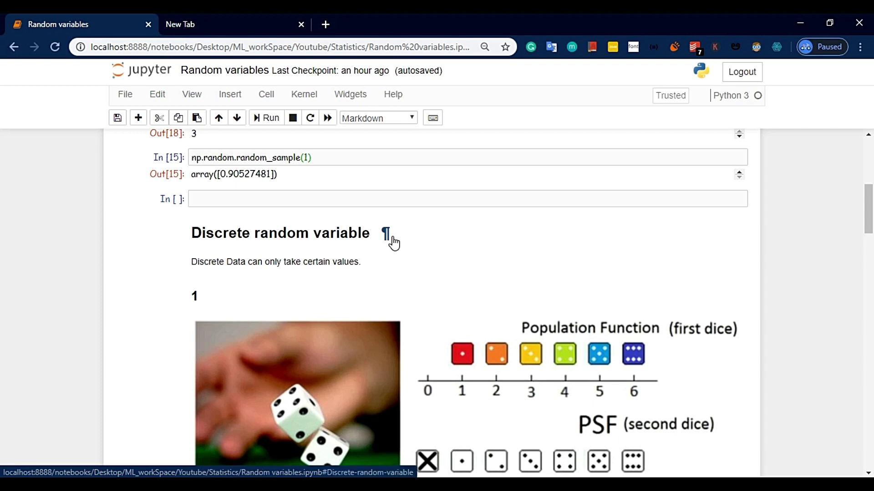
scroll(394, 244, down, 15)
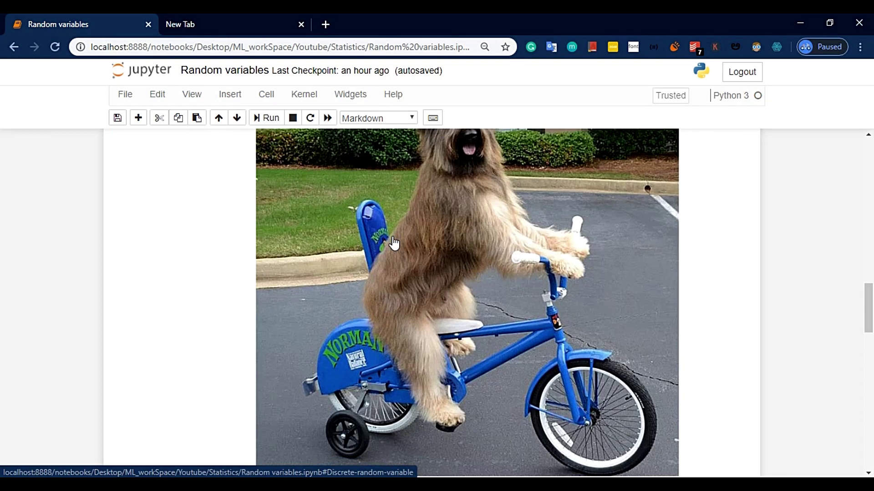
scroll(677, 265, down, 9)
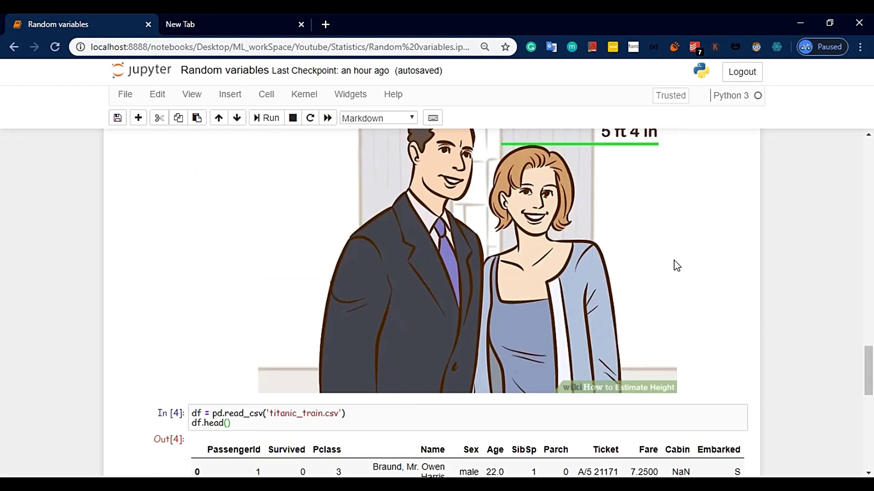
Step: Examine the titanic_train.csv preview table and the mean calculation under the "Age..?" heading
scroll(701, 229, down, 4)
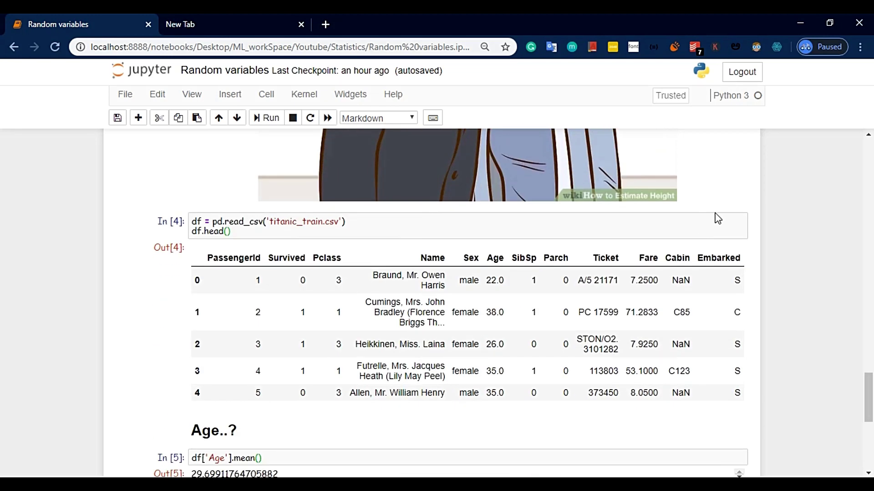
click(726, 198)
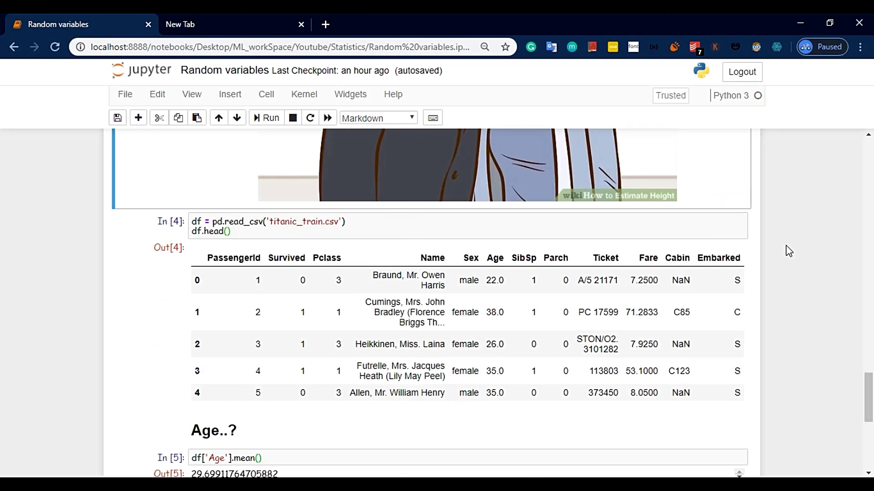
click(762, 235)
click(756, 231)
scroll(469, 217, down, 1)
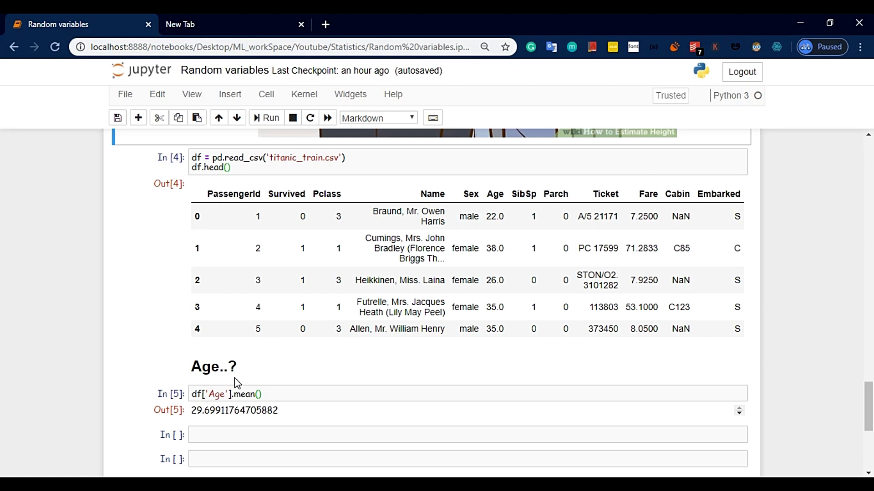
click(280, 395)
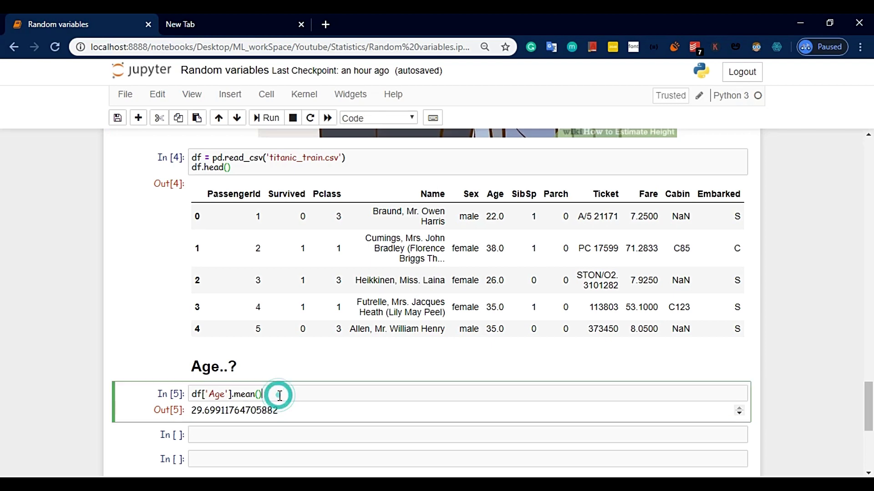
Step: Compare the Pclass column in the Titanic preview table with the mean calculation under "Pclass..?"
scroll(279, 396, down, 3)
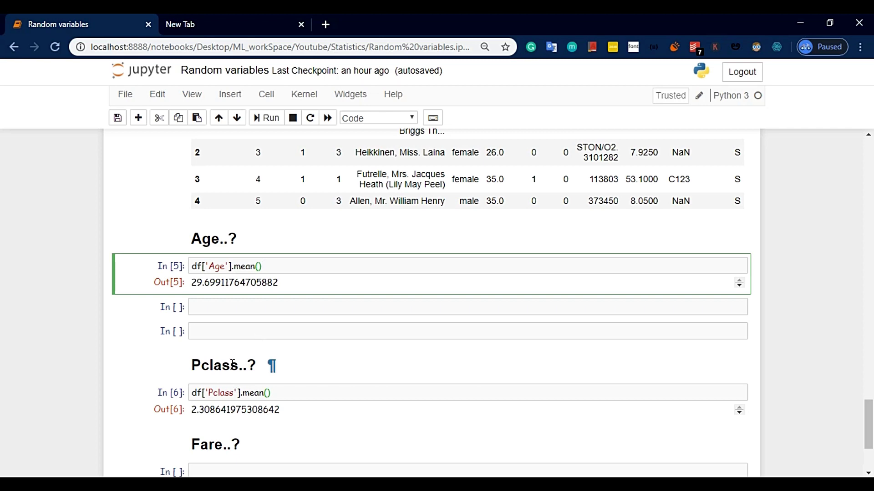
scroll(336, 326, up, 5)
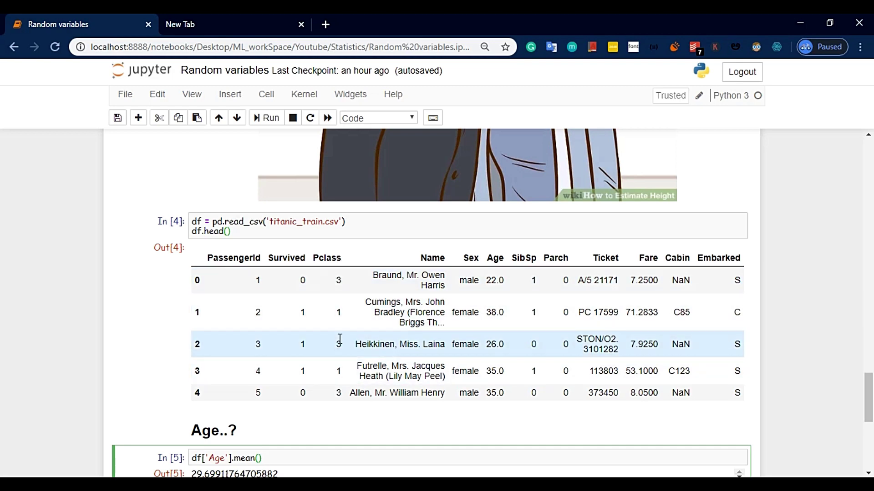
scroll(340, 339, down, 3)
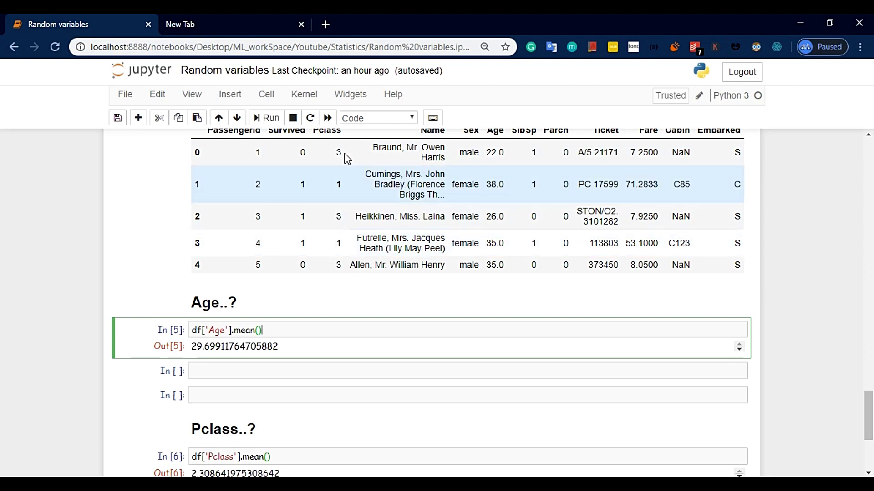
scroll(331, 187, down, 3)
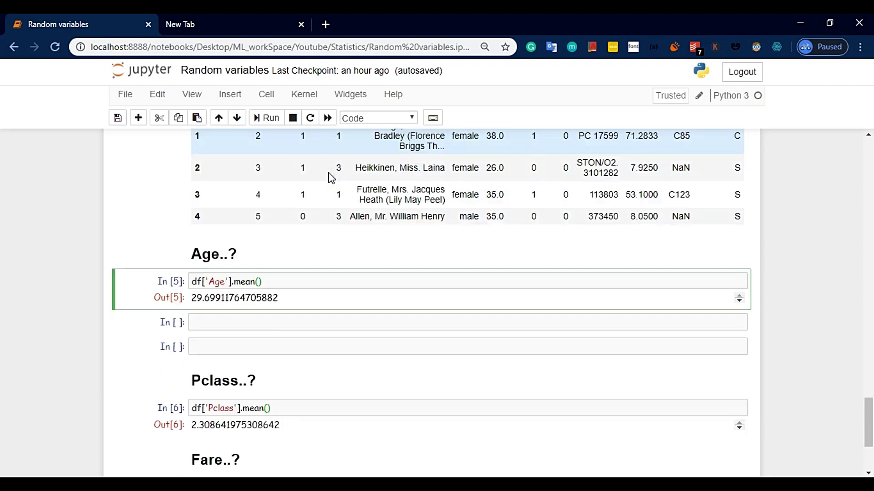
scroll(331, 178, up, 3)
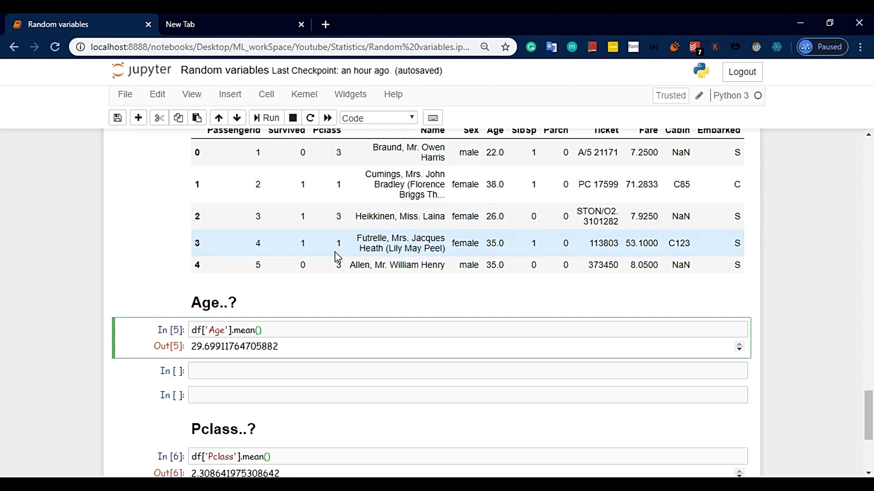
scroll(335, 173, up, 3)
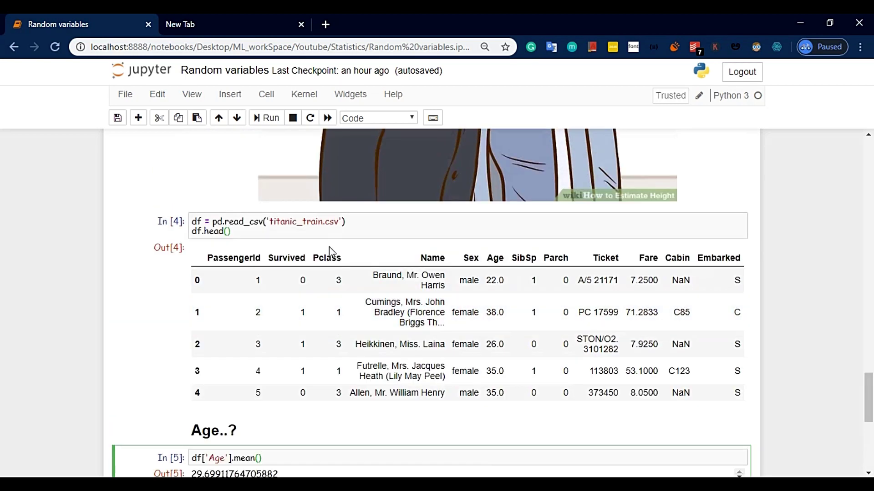
Step: Check the Fare and Survived columns in the Titanic preview table against the "Fare..?" and "Survived..?" questions
scroll(341, 262, down, 7)
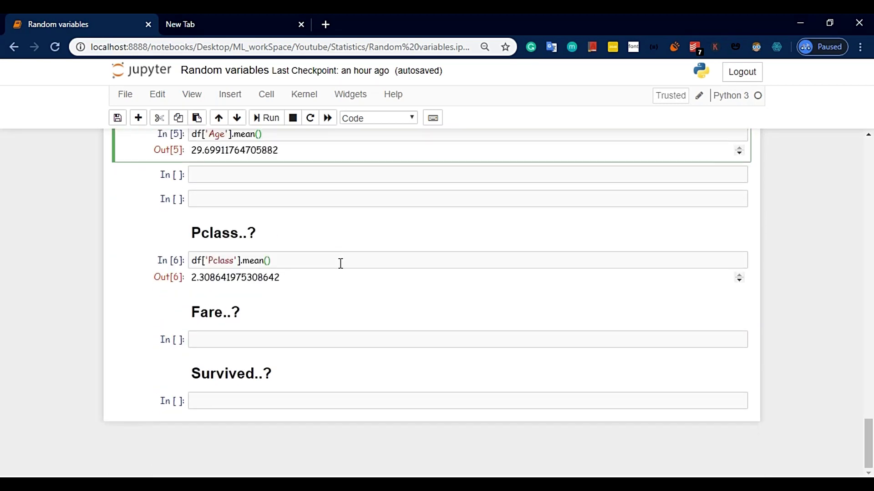
scroll(340, 263, up, 2)
scroll(535, 292, up, 6)
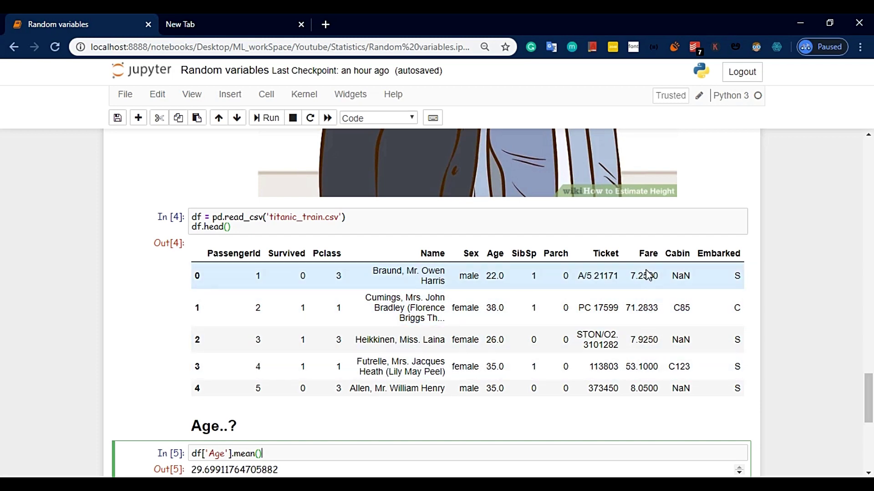
scroll(648, 275, down, 7)
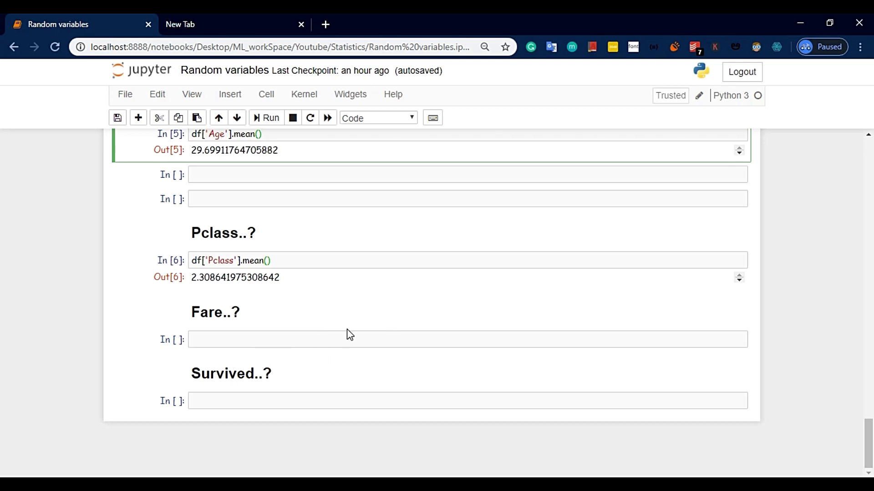
scroll(478, 277, up, 5)
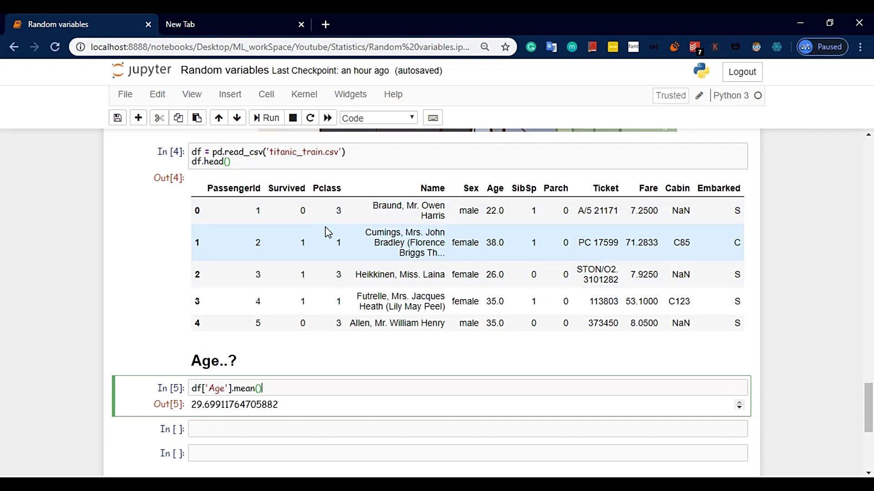
scroll(318, 227, down, 6)
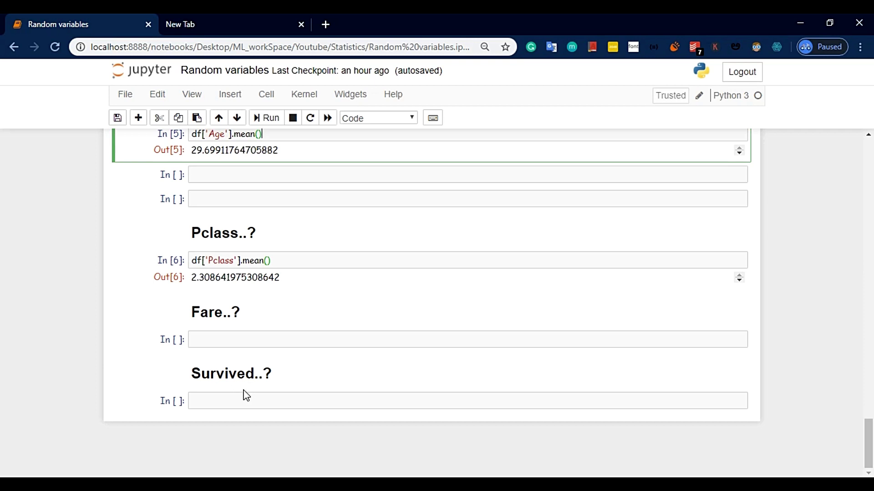
Step: Examine the Titanic preview table together with the mean calculation and its output under the "Age..?" heading
scroll(314, 295, up, 4)
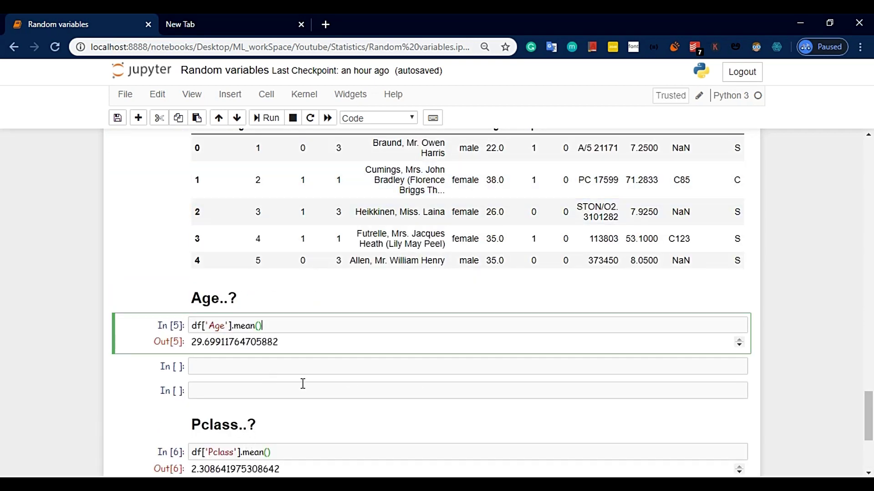
scroll(363, 370, down, 4)
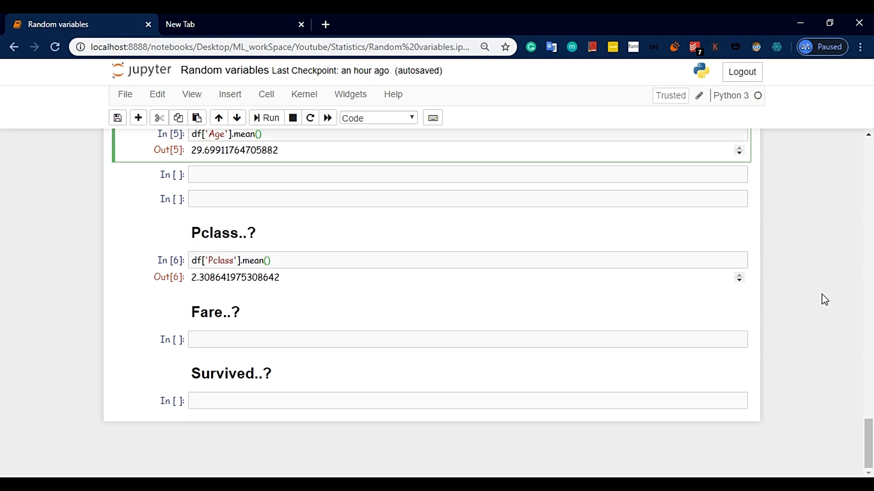
scroll(860, 290, up, 5)
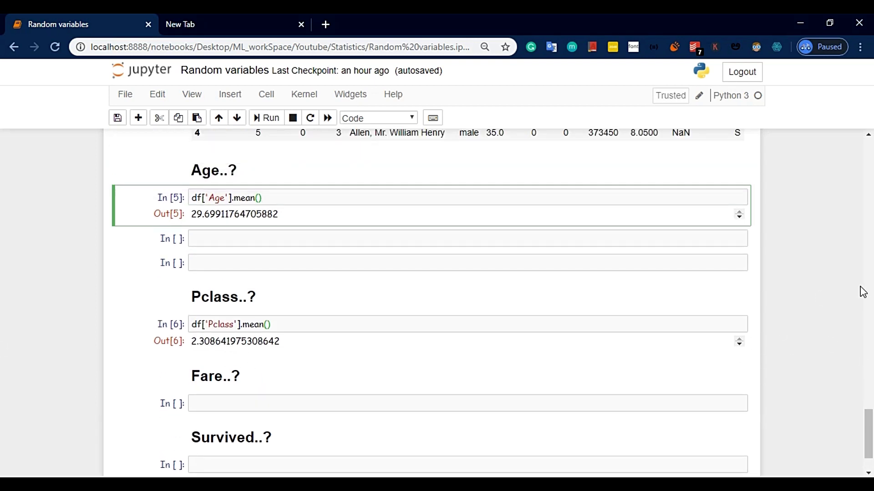
scroll(766, 261, up, 1)
click(766, 262)
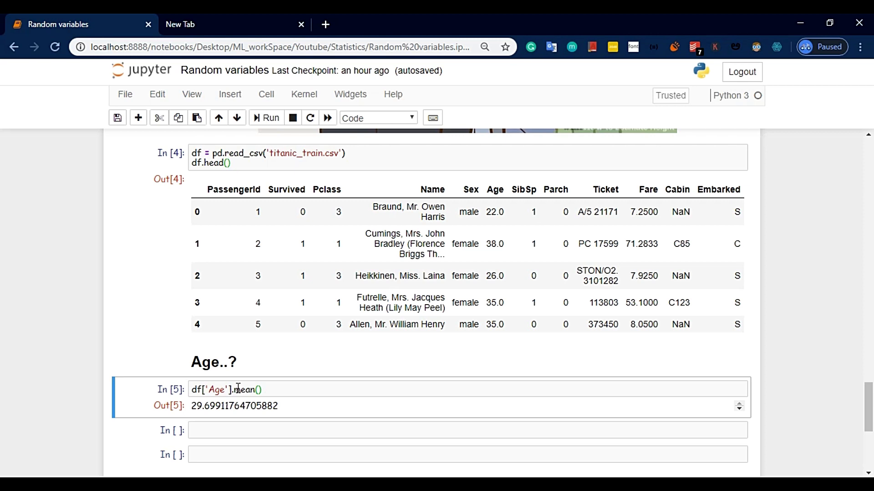
click(287, 391)
scroll(269, 397, down, 1)
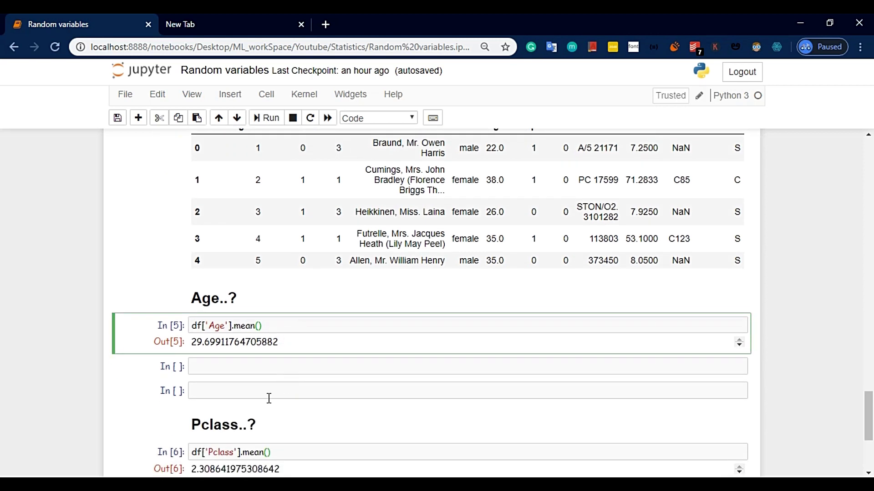
scroll(268, 420, down, 1)
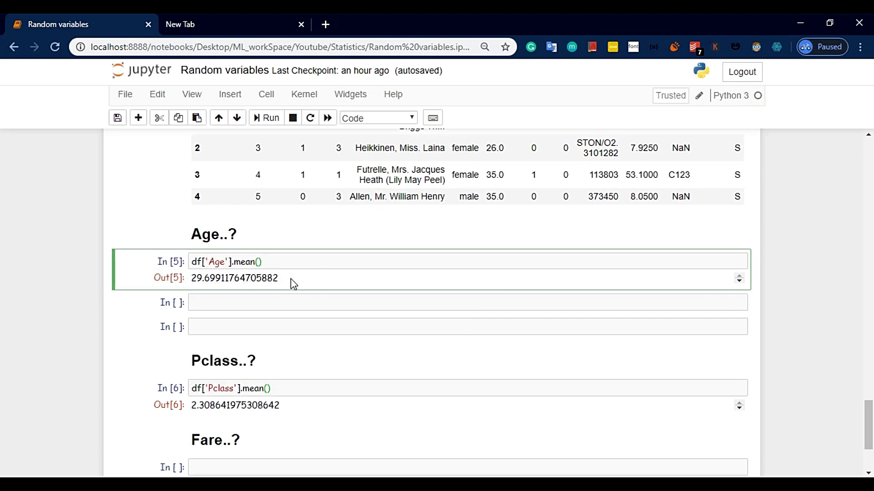
click(211, 275)
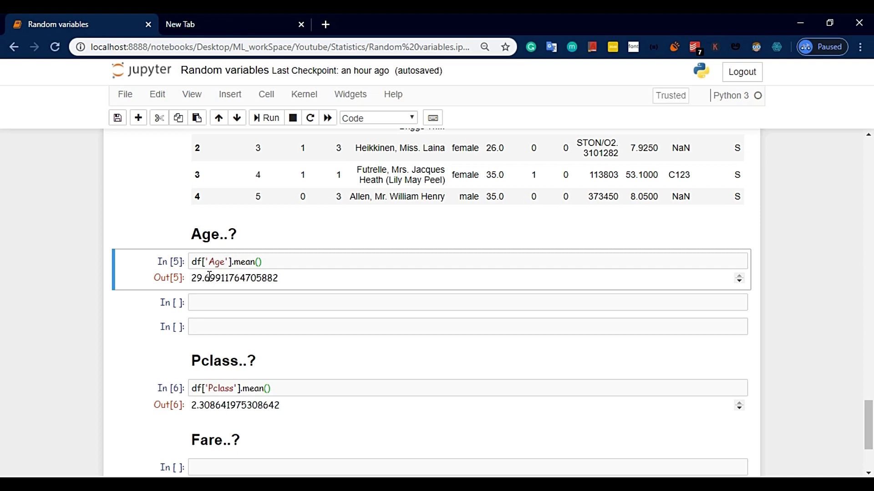
click(270, 262)
click(269, 262)
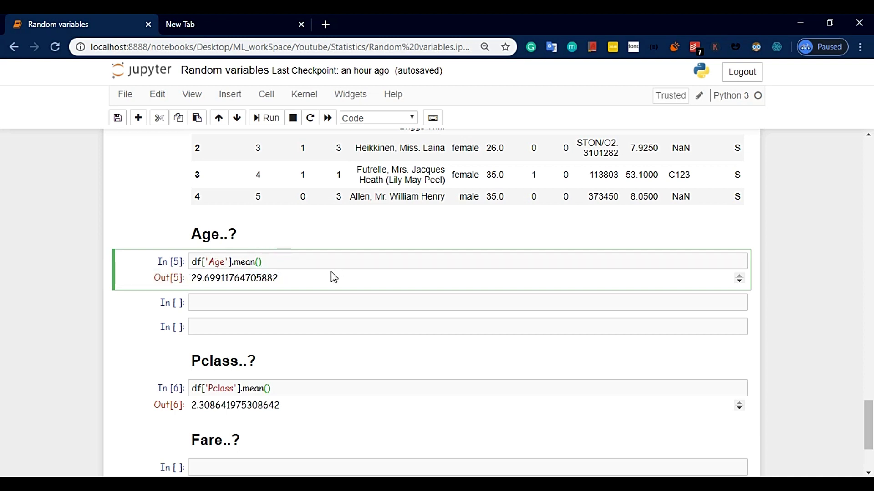
Step: Examine the mean calculation under "Pclass..?", highlighting its output value to inspect the decimals
scroll(319, 283, down, 1)
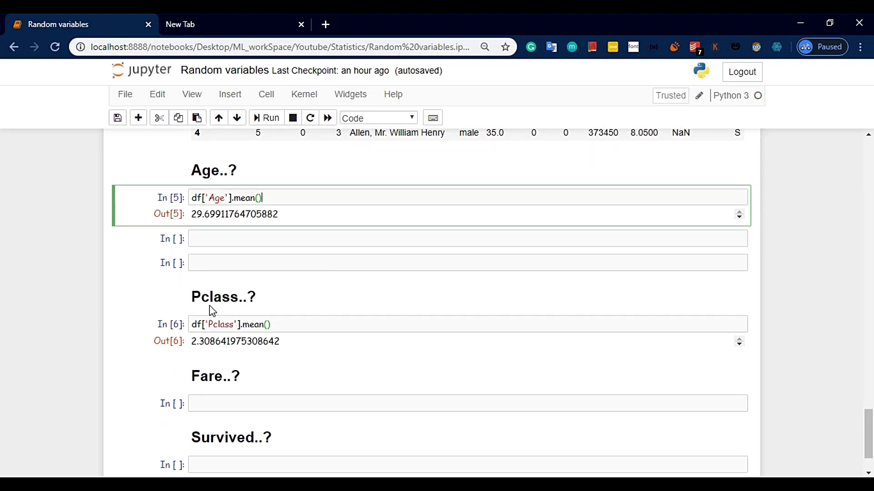
click(292, 326)
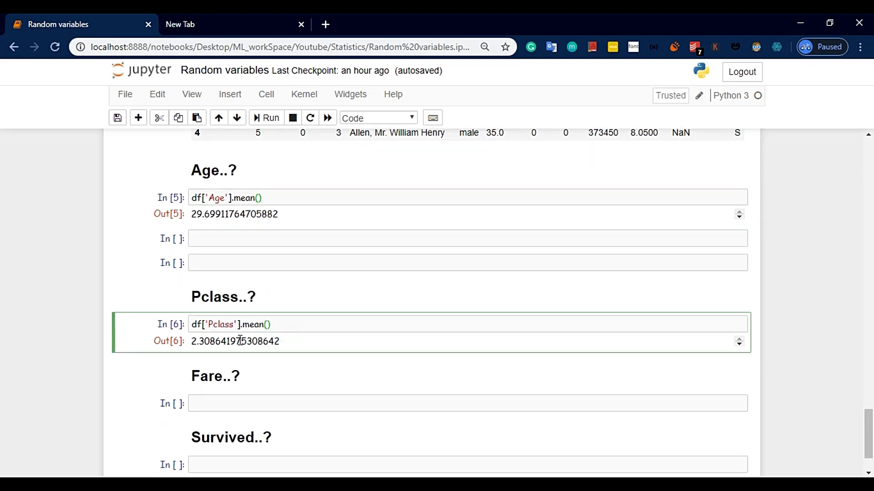
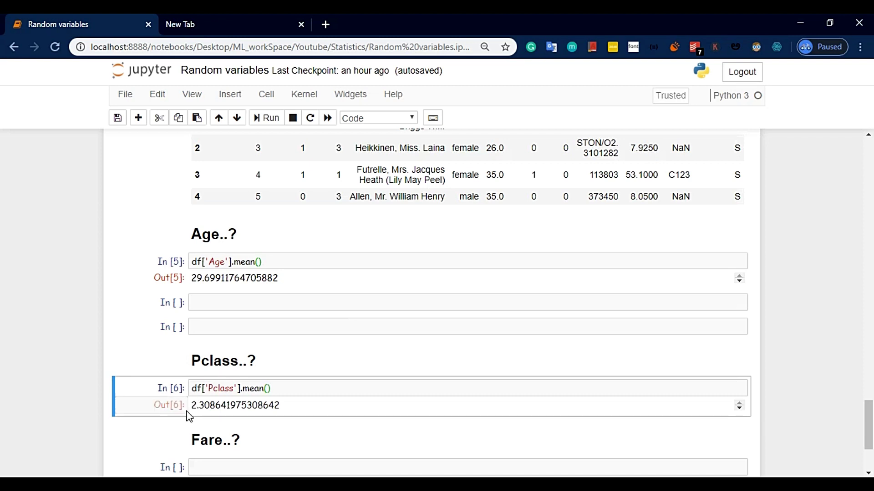
click(182, 405)
drag(296, 405, 191, 399)
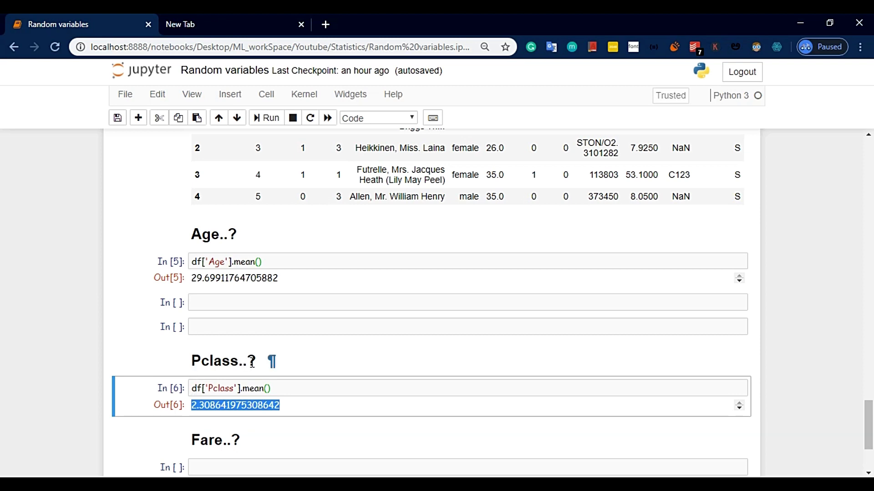
click(251, 362)
click(285, 411)
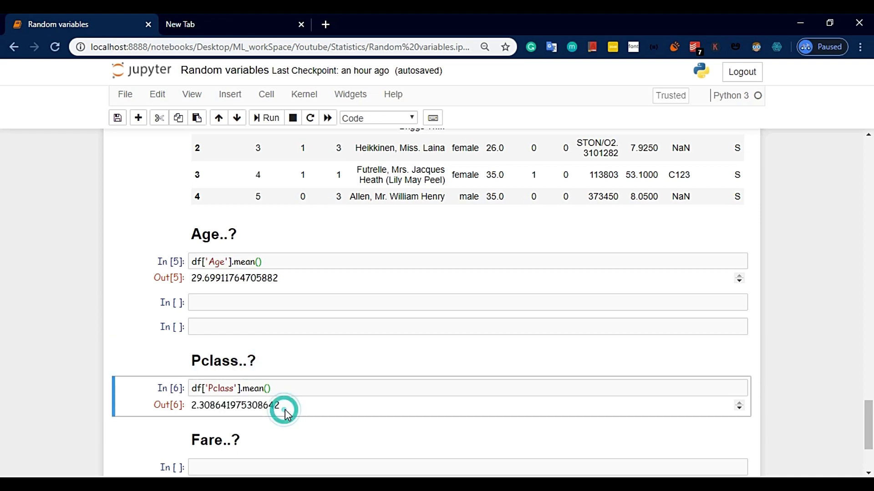
drag(284, 409, 195, 405)
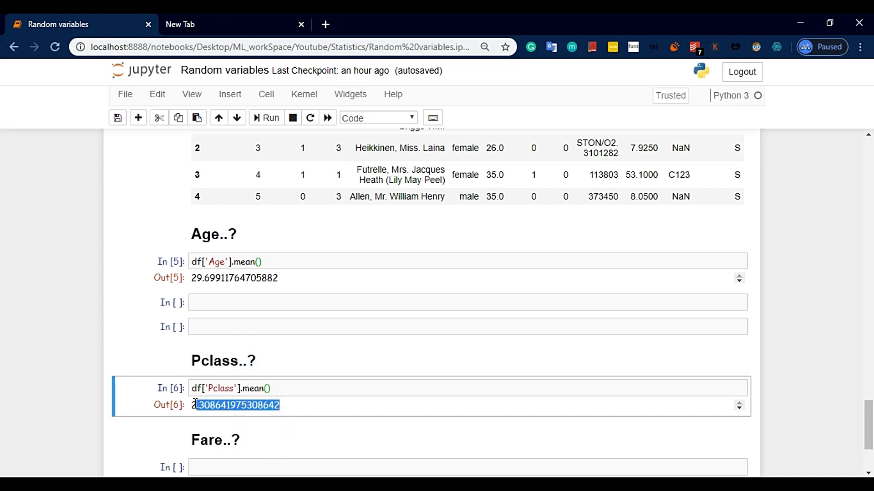
click(194, 405)
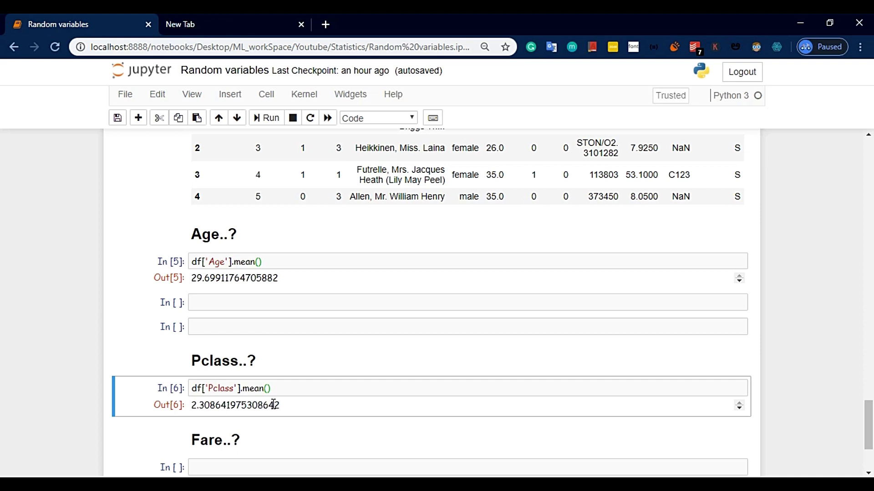
drag(289, 409, 193, 403)
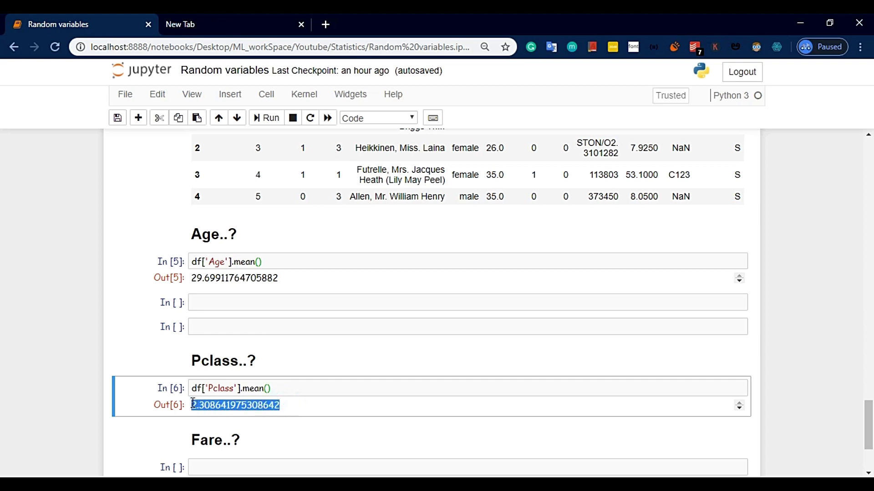
click(202, 409)
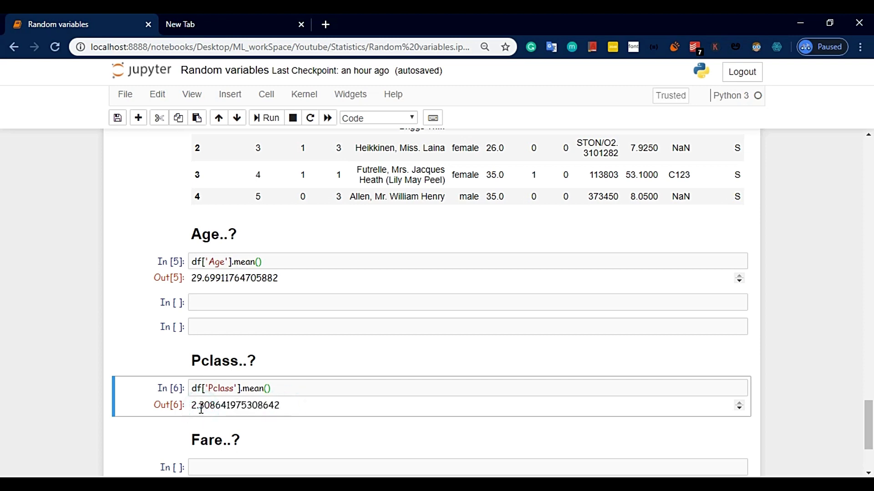
drag(193, 405, 284, 416)
click(284, 416)
Step: Compare the "Age..?" and "Pclass..?" sections with the Pclass column values in the Titanic preview table
scroll(226, 236, up, 1)
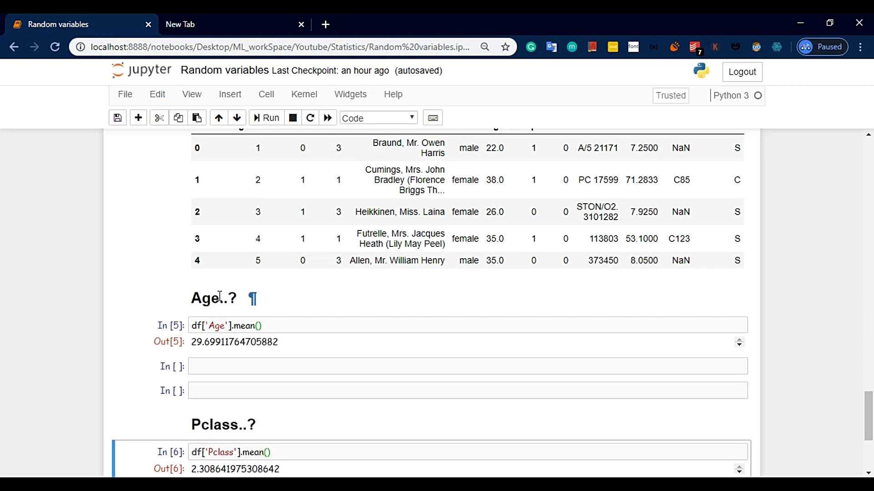
scroll(220, 297, down, 1)
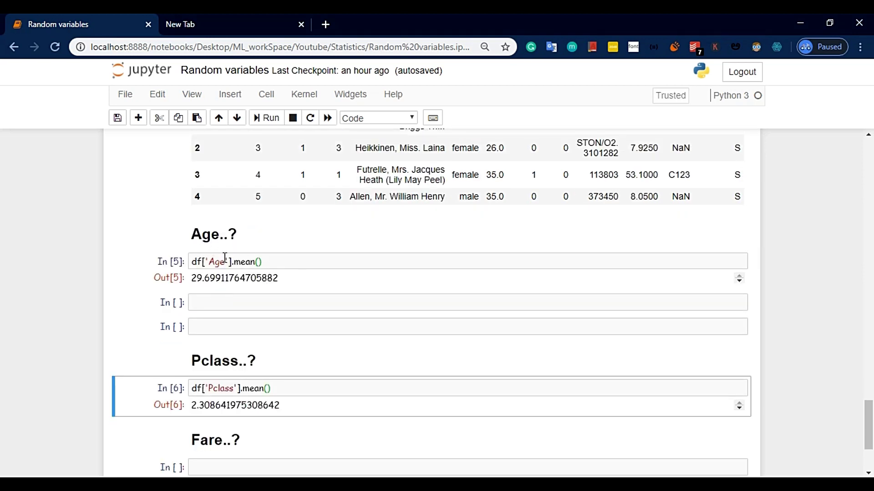
scroll(258, 335, down, 2)
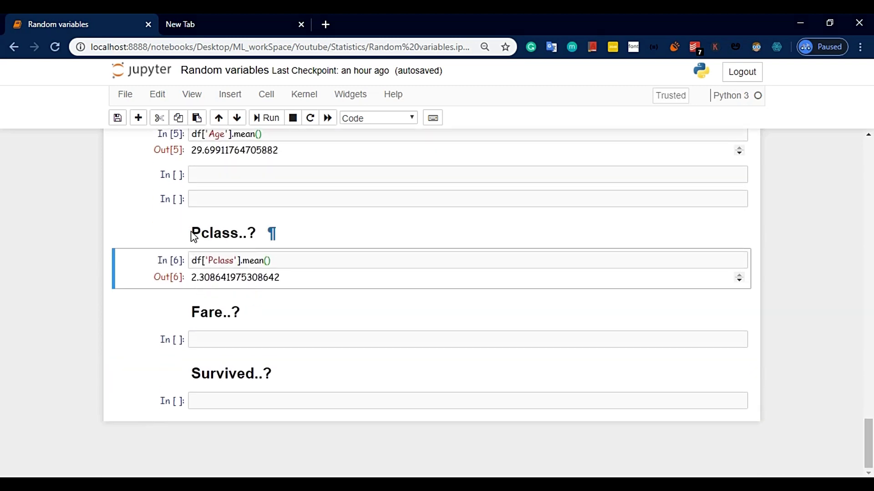
scroll(283, 240, up, 4)
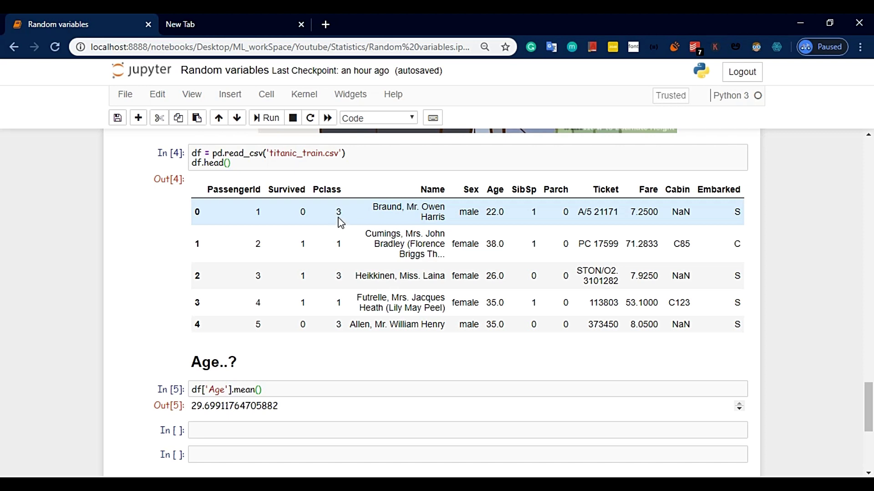
scroll(340, 217, down, 4)
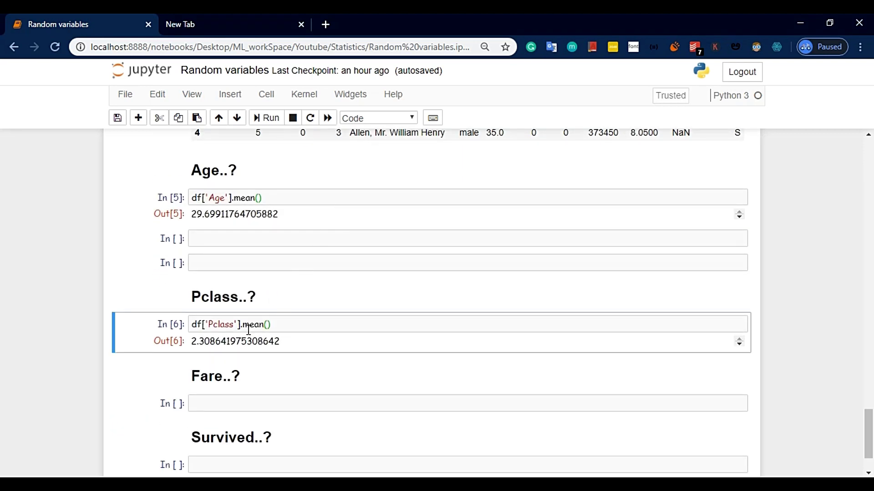
Step: Highlight the df['Pclass'].mean() expression and its output to review how the Pclass mean is obtained
click(284, 321)
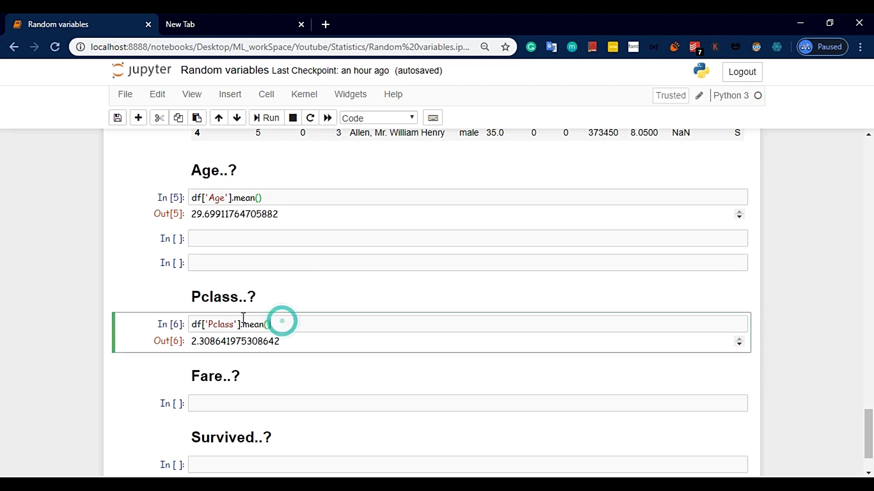
drag(188, 324, 279, 325)
click(279, 324)
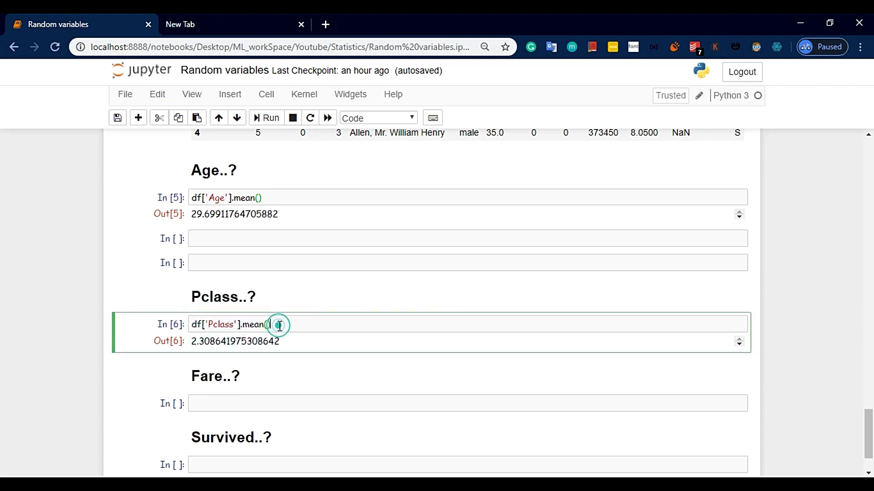
click(191, 341)
drag(191, 341, 282, 347)
click(281, 347)
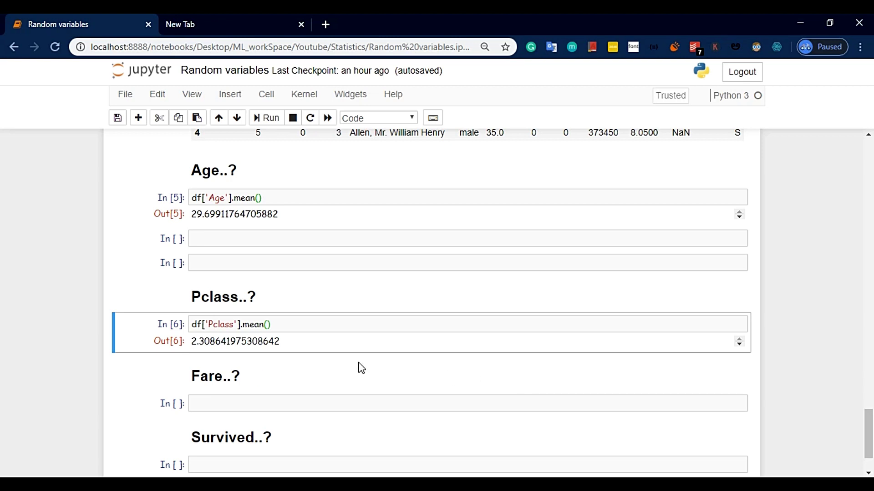
Step: Check the "Survived..?" question against the Survived column in the Titanic preview table
scroll(359, 364, down, 2)
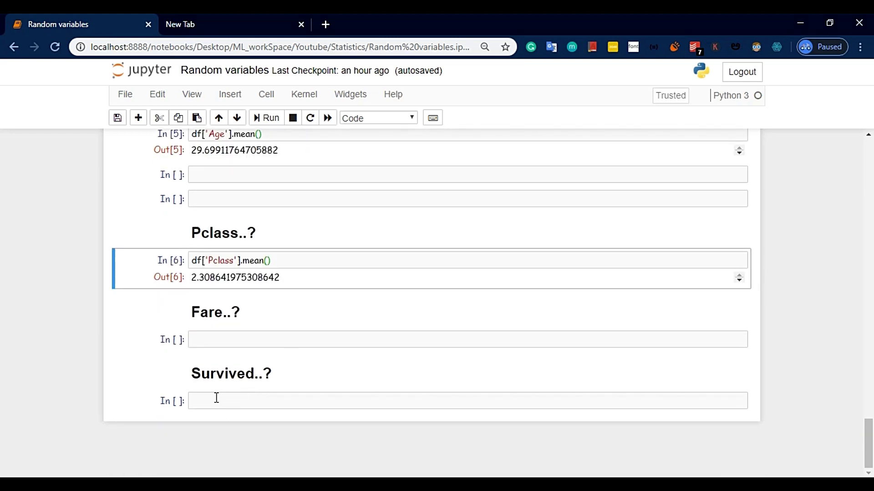
click(215, 397)
scroll(306, 355, up, 6)
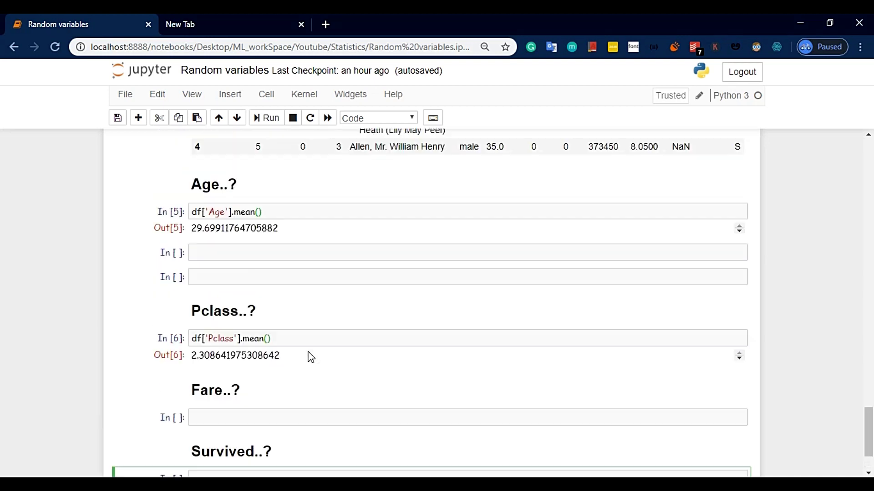
scroll(297, 225, up, 2)
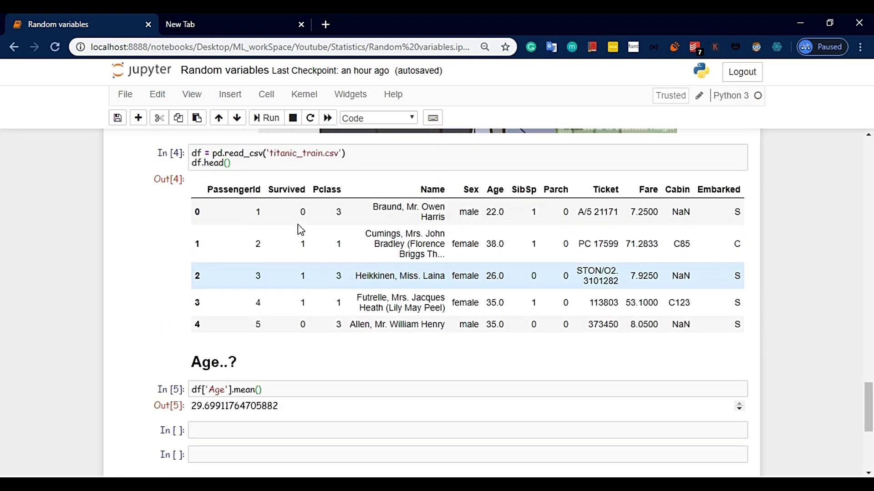